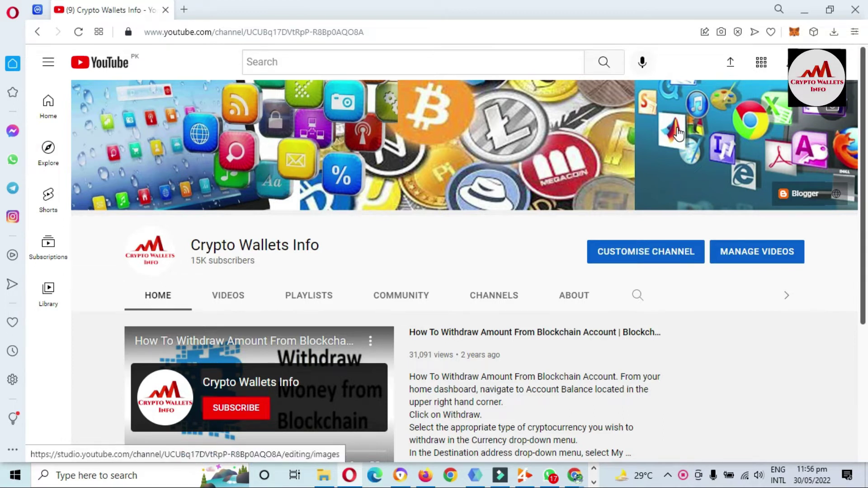
Select the Crypto Wallets Info channel name and scroll the YouTube page.
left_click_drag(326, 245, 191, 247)
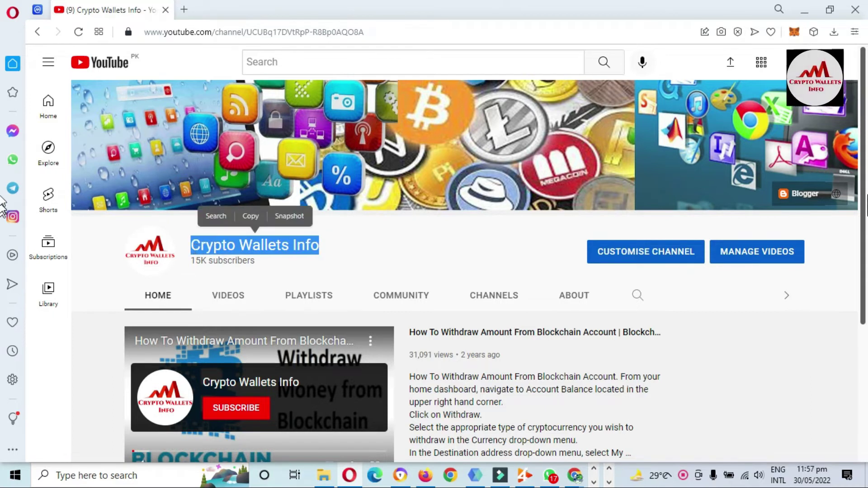
left_click_drag(866, 179, 866, 299)
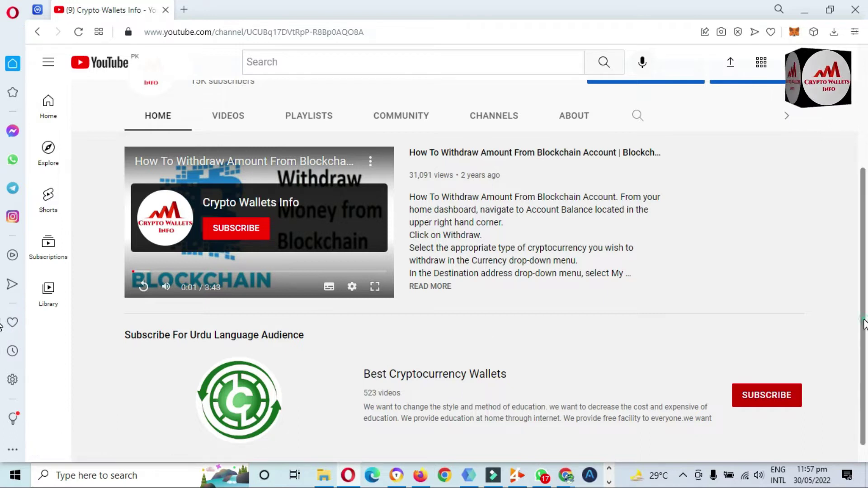
left_click_drag(863, 280, 853, 161)
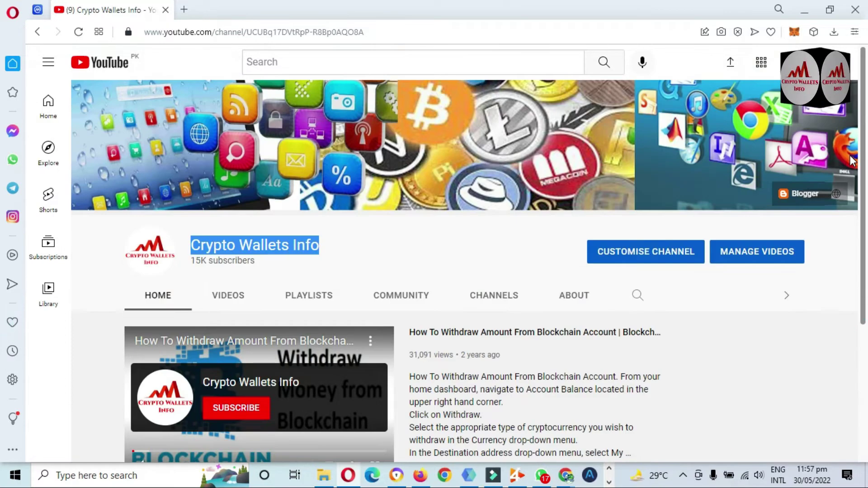
Bring up Notepad, select the full twelve-word recovery phrase line, then minimize Notepad.
left_click(609, 482)
left_click(390, 475)
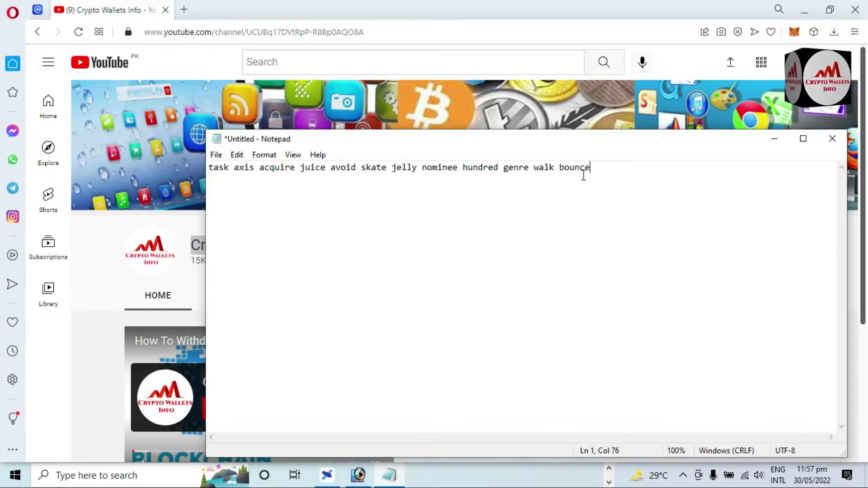
left_click_drag(605, 172, 210, 158)
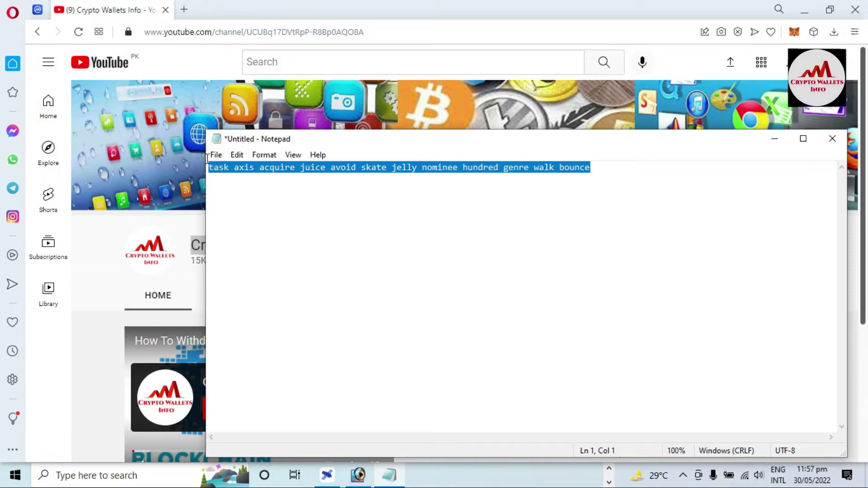
mouse_move(207, 158)
left_mouse_down()
mouse_move(304, 166)
mouse_move(210, 160)
left_mouse_up()
left_click(774, 139)
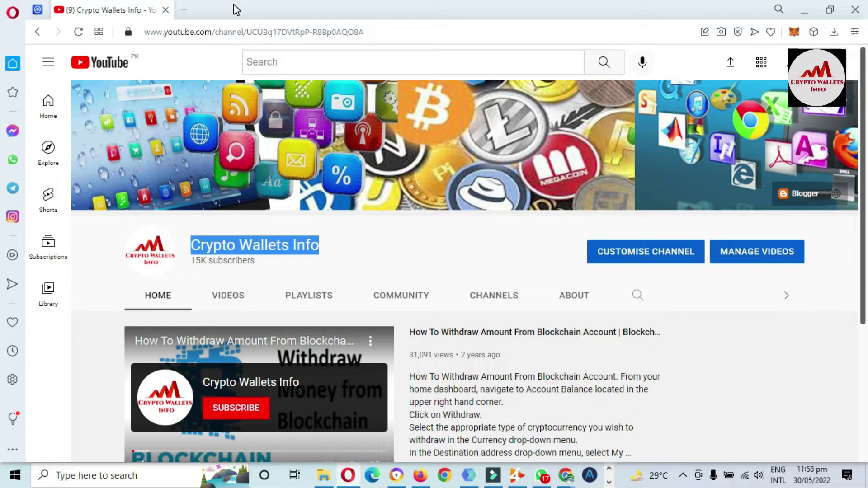
In a new tab, go to google.com and search for tokenpocket.
left_click(189, 11)
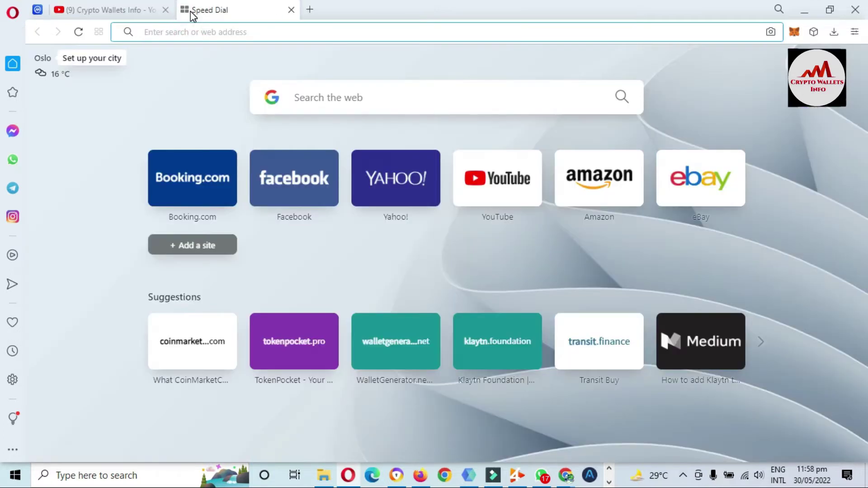
type("y")
key("BackSpace")
type("google.com")
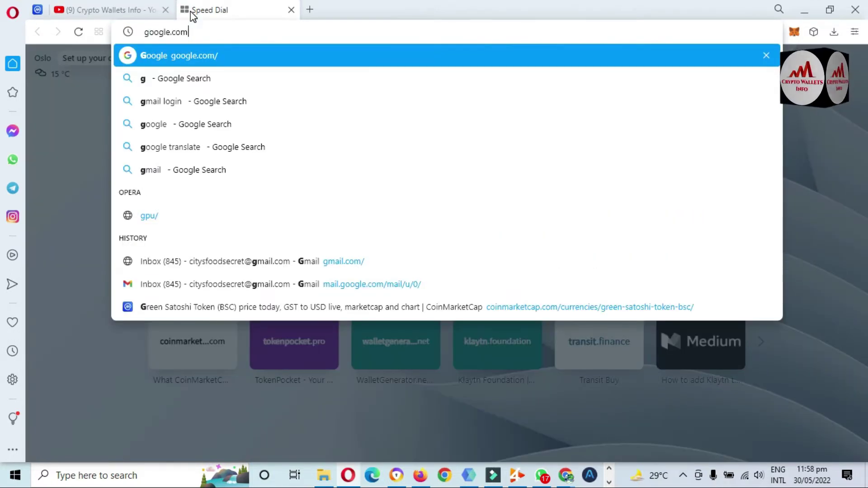
key("Return")
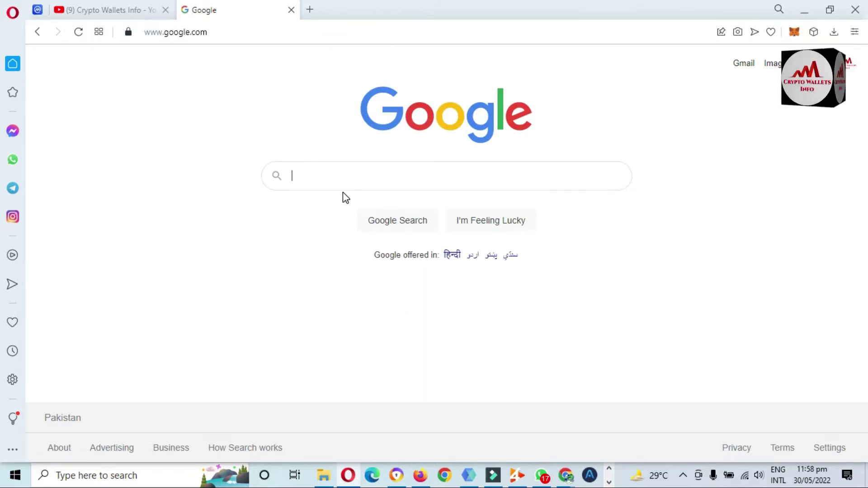
type("toke")
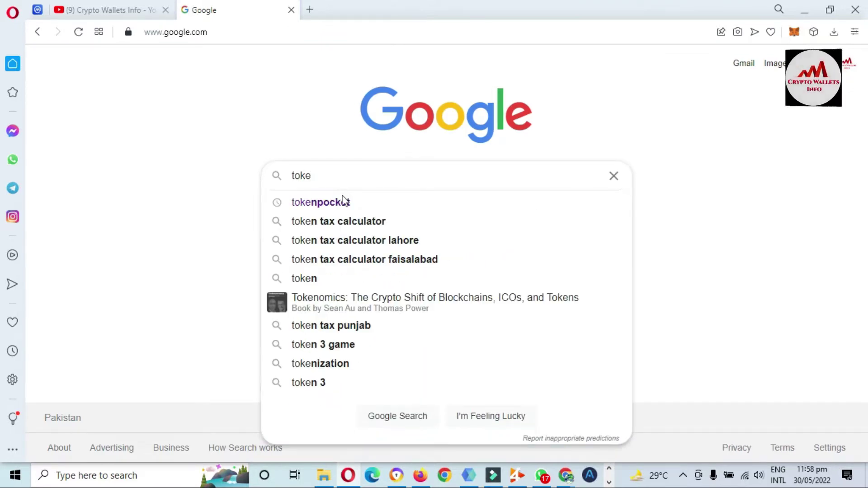
left_click(341, 202)
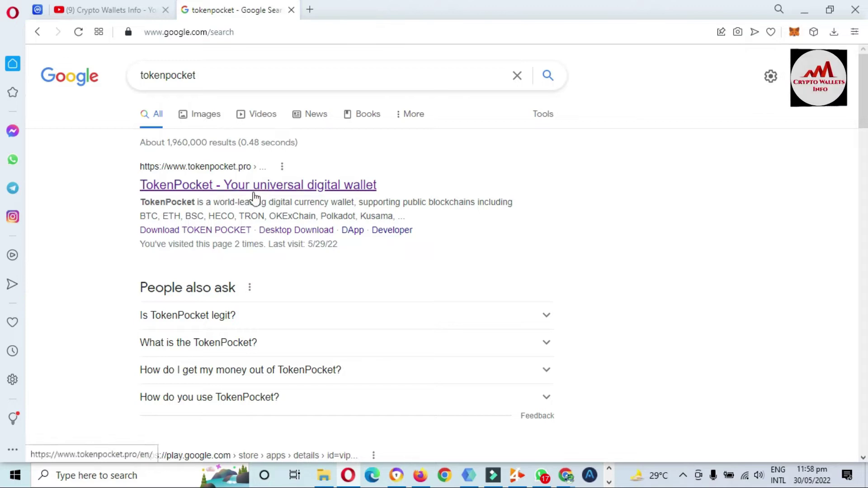
Open the official TokenPocket site and follow Extension to its 'Get it on Chrome' store listing.
left_click(219, 185)
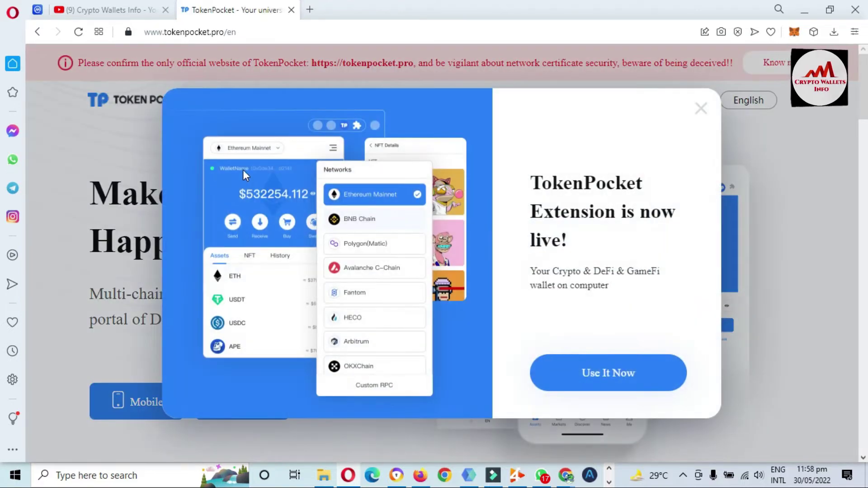
left_click(701, 109)
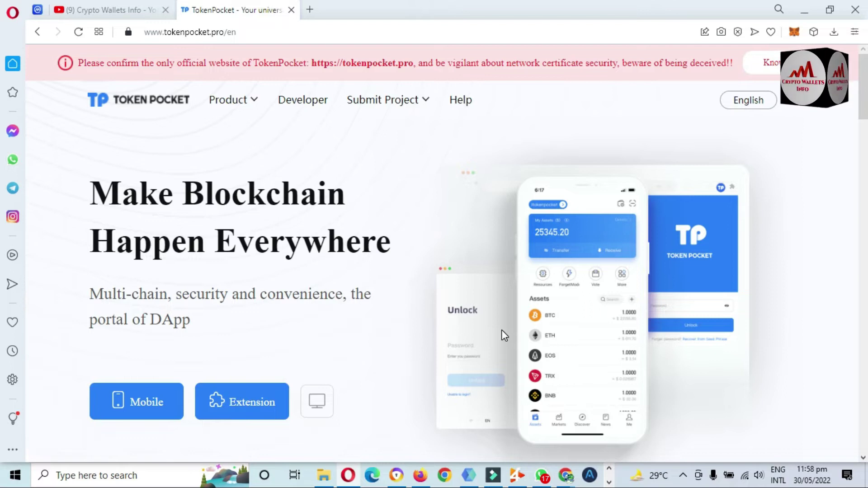
left_click(237, 403)
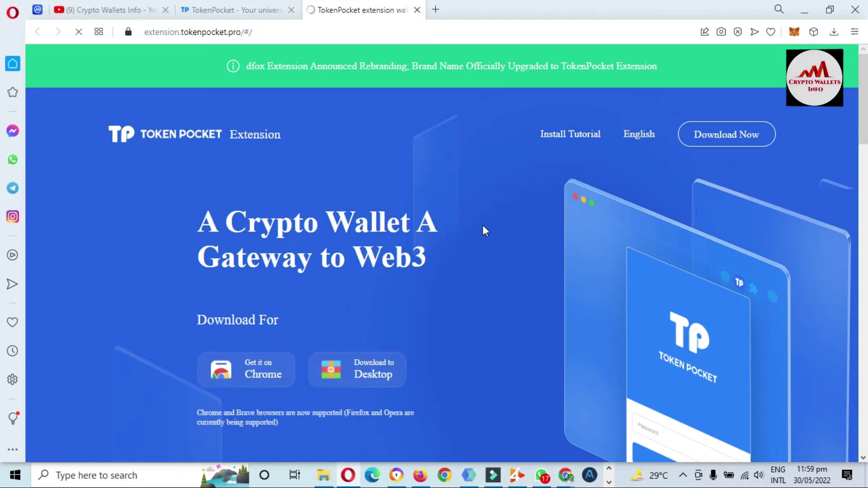
scroll(2, 118, "down", 2)
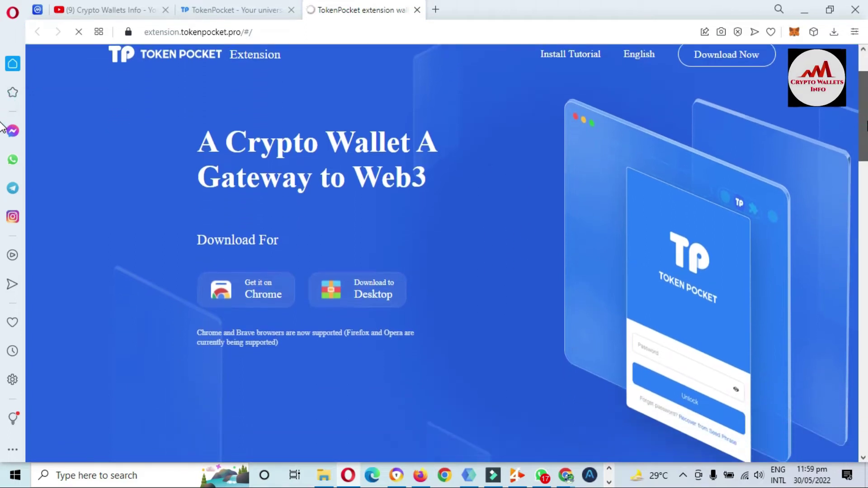
scroll(2, 127, "down", 5)
scroll(2, 127, "up", 5)
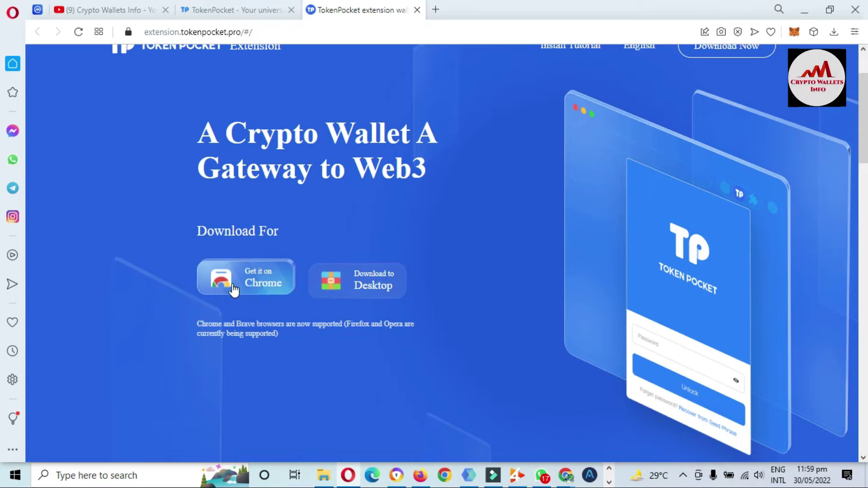
left_click(265, 294)
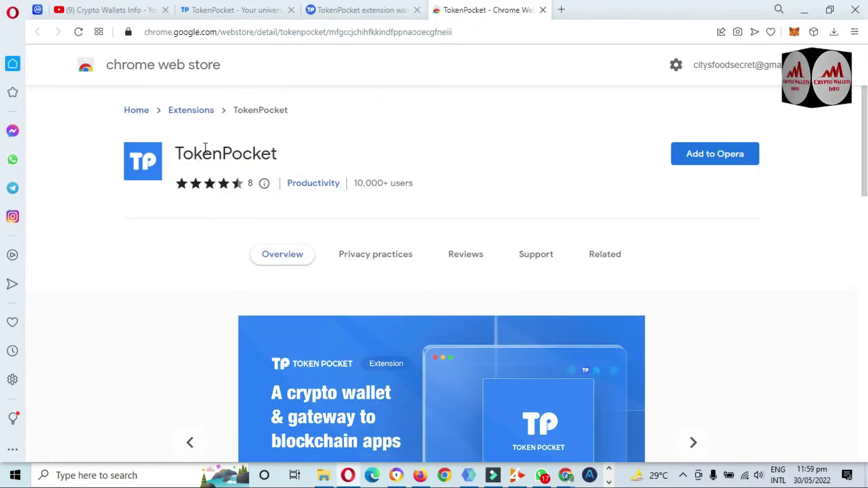
Add the TokenPocket extension to Opera and approve its permissions.
left_click_drag(175, 154, 294, 151)
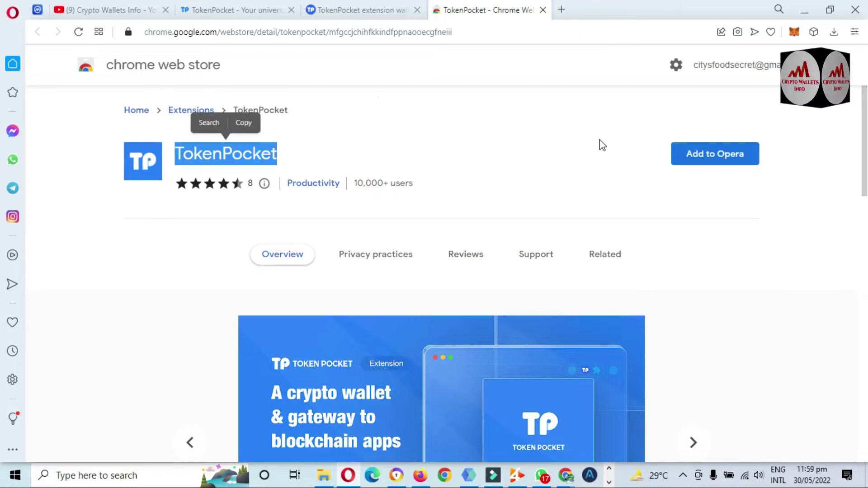
mouse_move(865, 123)
left_mouse_down()
mouse_move(866, 269)
mouse_move(863, 114)
left_mouse_up()
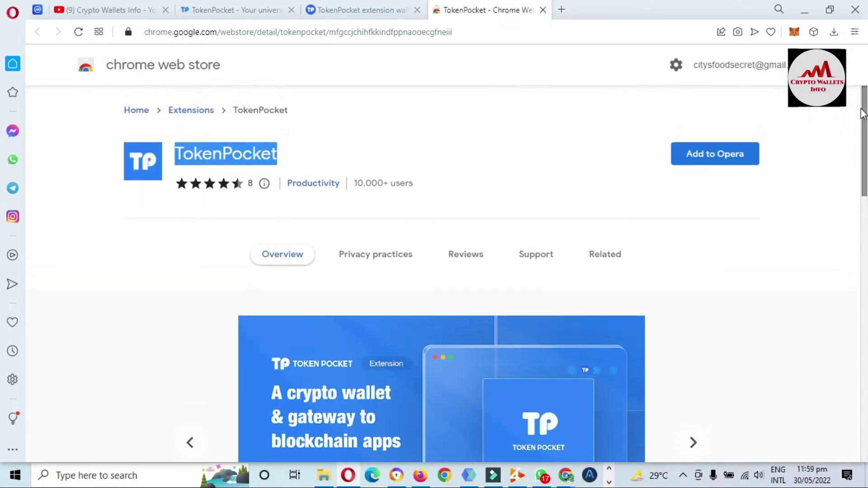
left_click(726, 154)
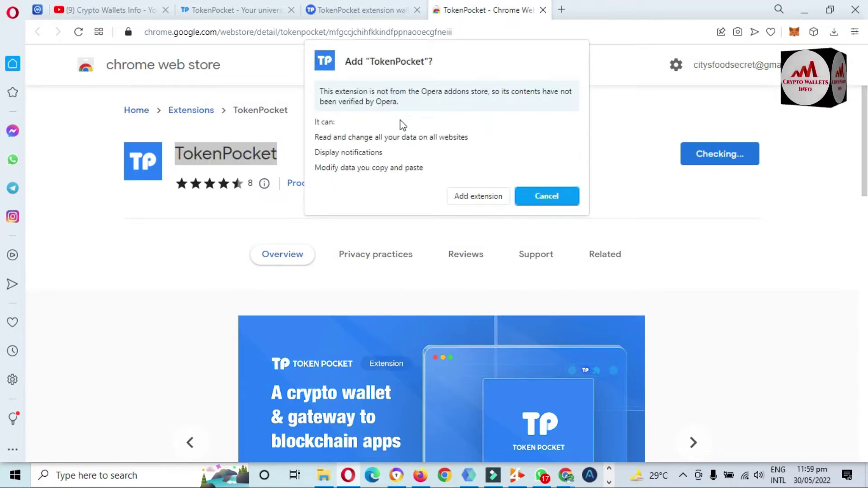
left_click(469, 196)
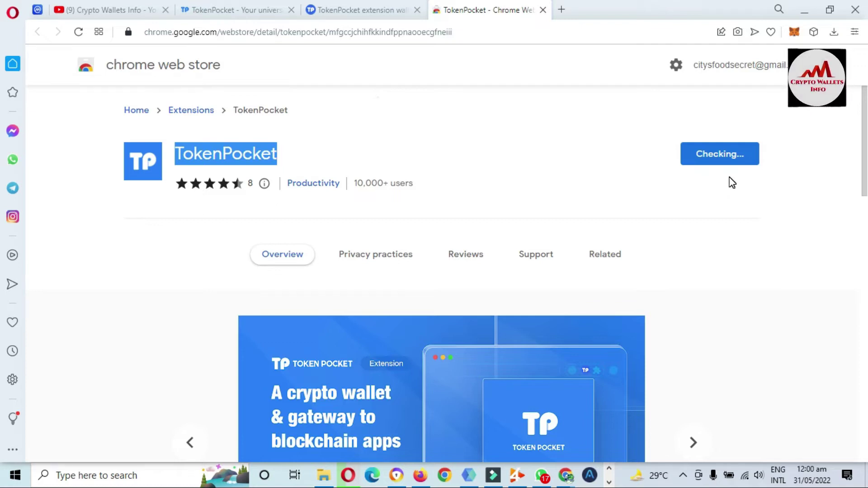
Scroll the listing's overview details: version 1.1.2, 11.96MiB, offered by TokenPocket Foundation.
left_click(425, 185)
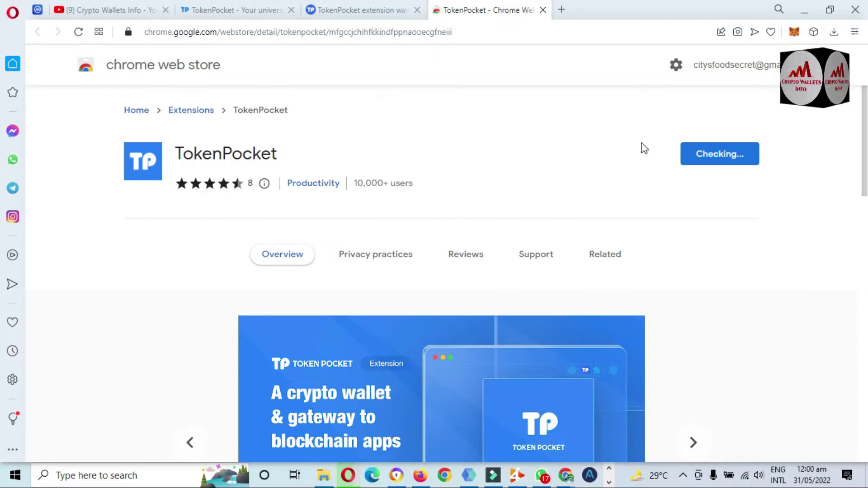
scroll(3, 131, "down", 1)
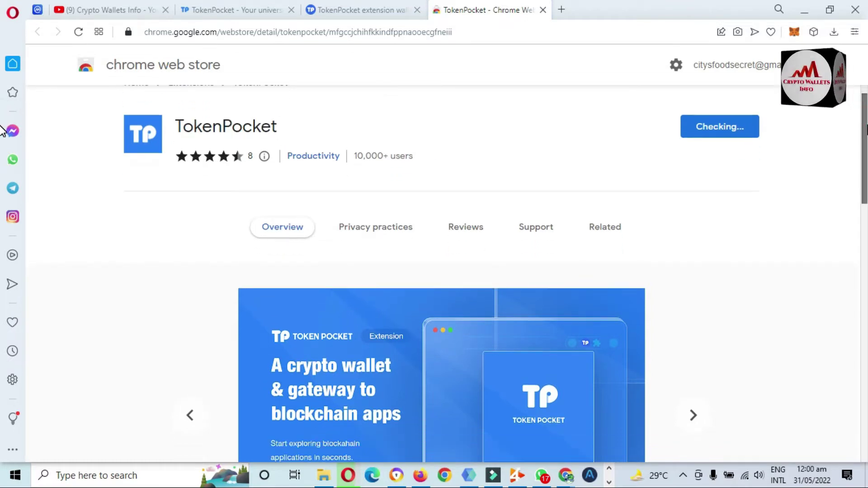
scroll(3, 131, "down", 8)
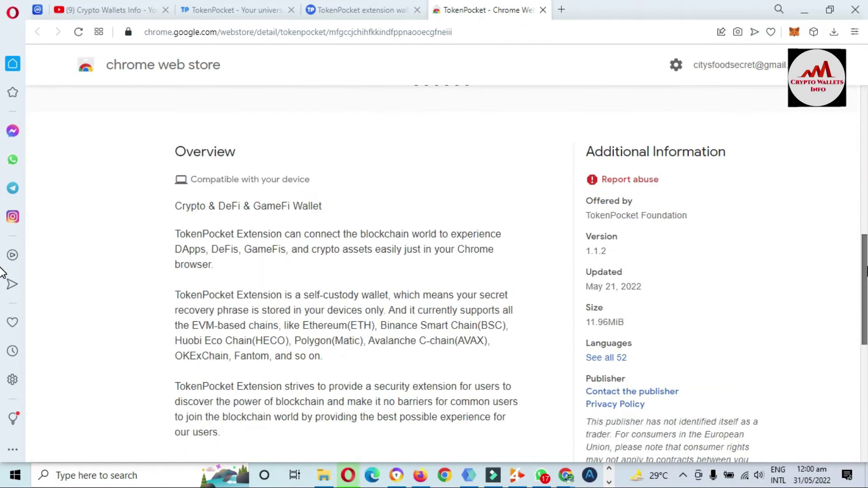
scroll(2, 290, "down", 3)
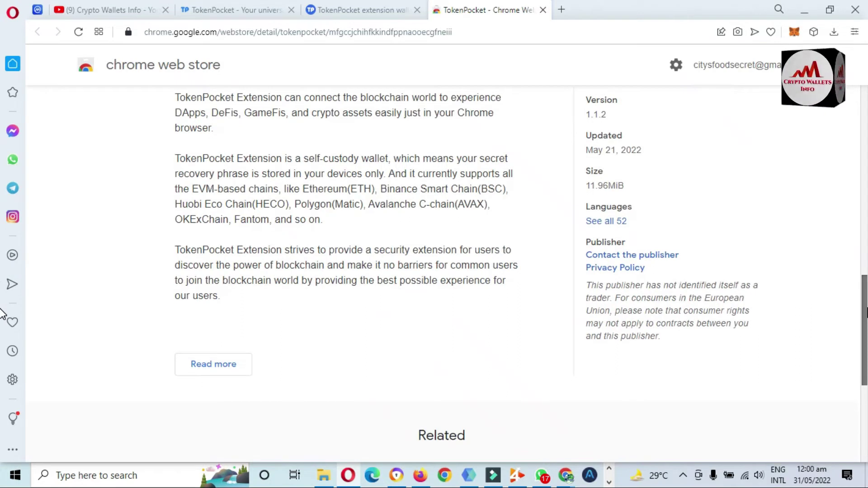
scroll(2, 312, "up", 2)
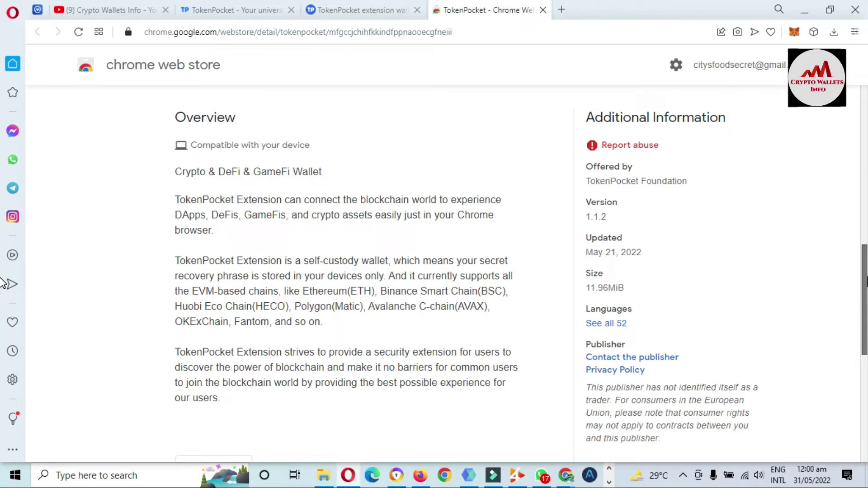
scroll(2, 281, "up", 1)
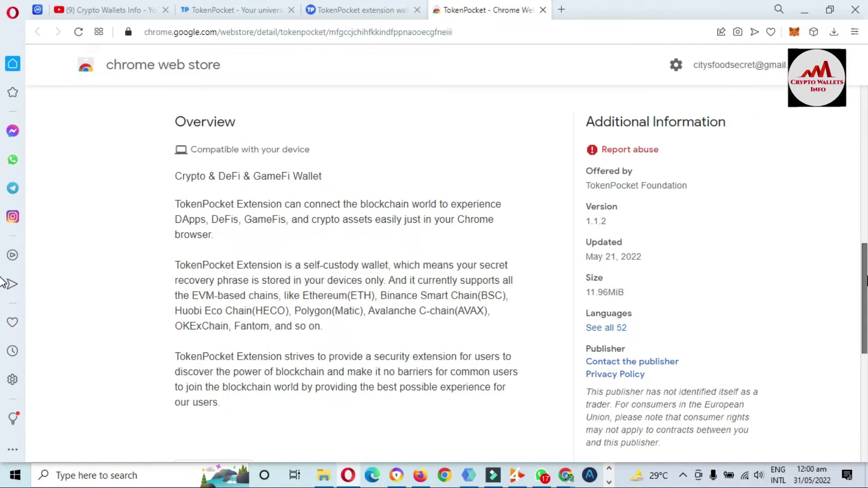
scroll(2, 281, "up", 1)
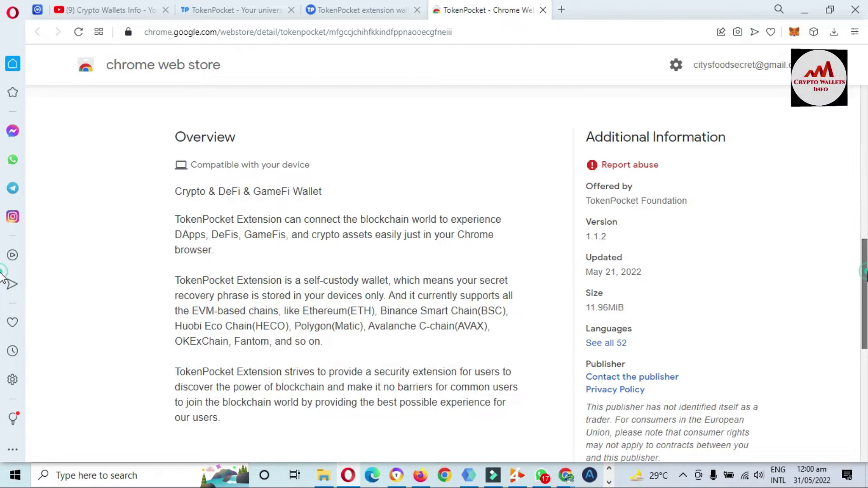
scroll(2, 122, "up", 8)
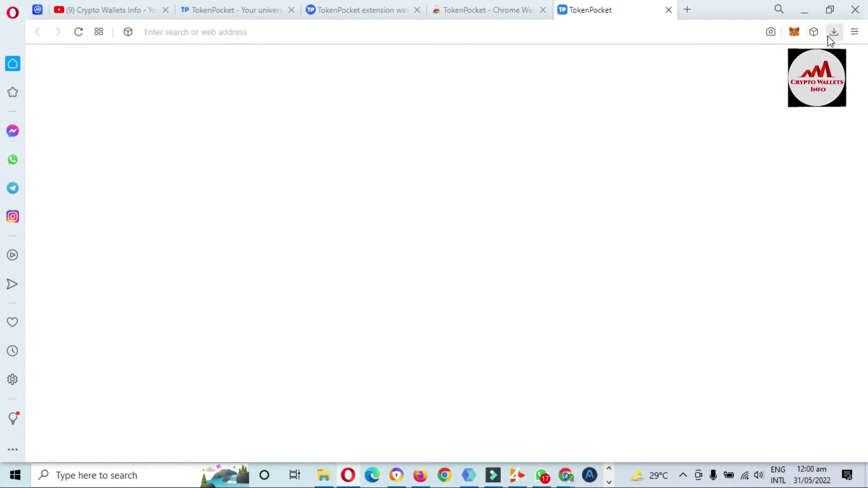
Pin TokenPocket to the Opera toolbar and launch it from its TP icon.
left_click(814, 32)
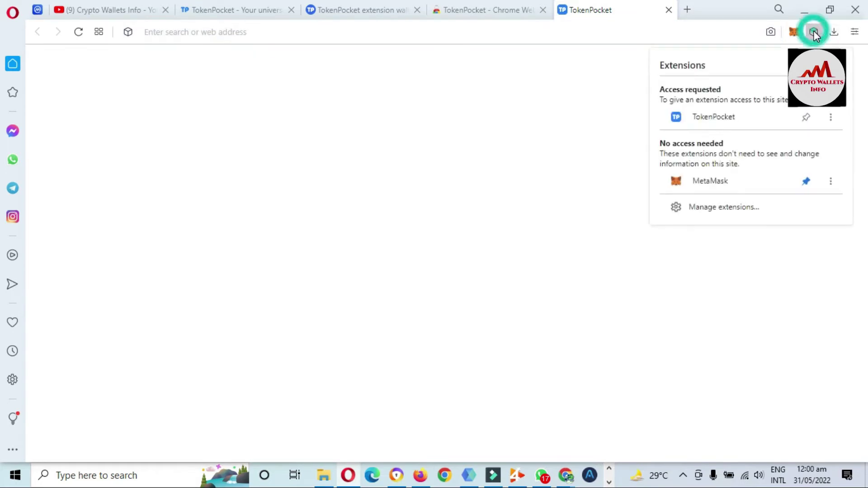
left_click(806, 117)
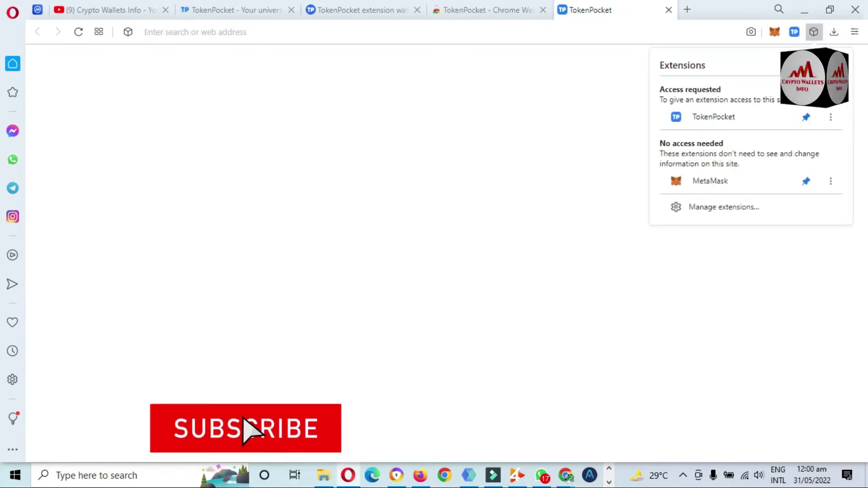
left_click(589, 93)
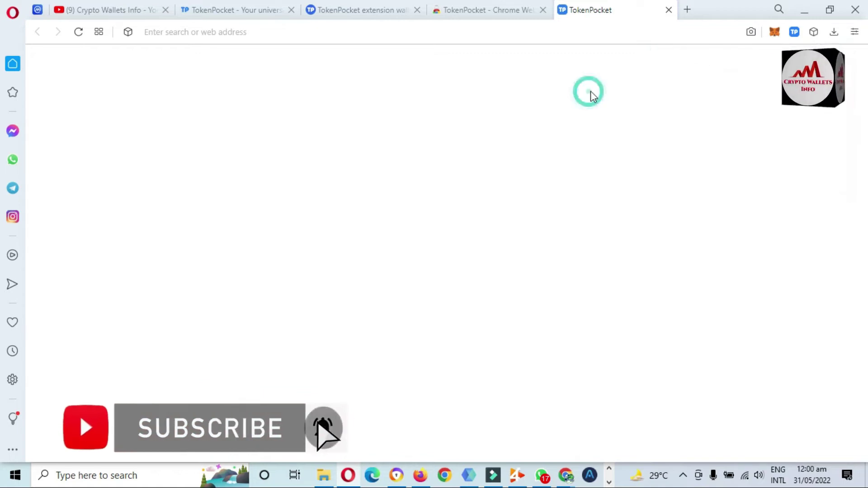
left_click(794, 33)
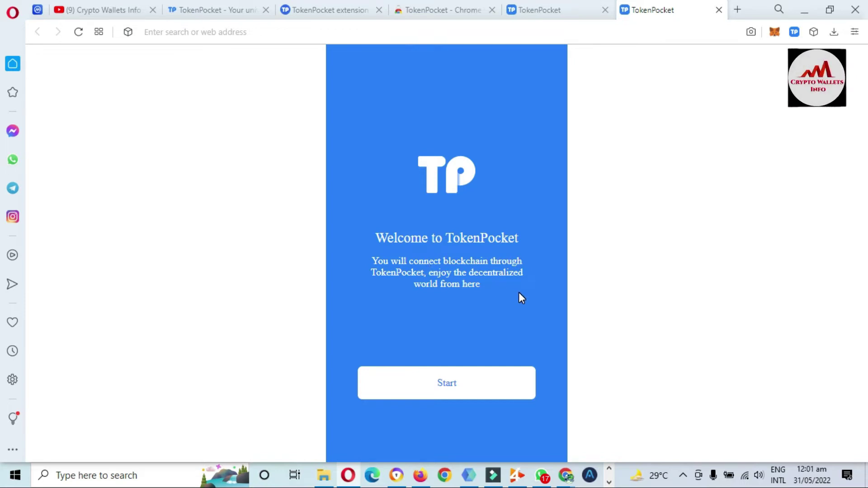
Press Start on the Welcome to TokenPocket page.
left_click(442, 382)
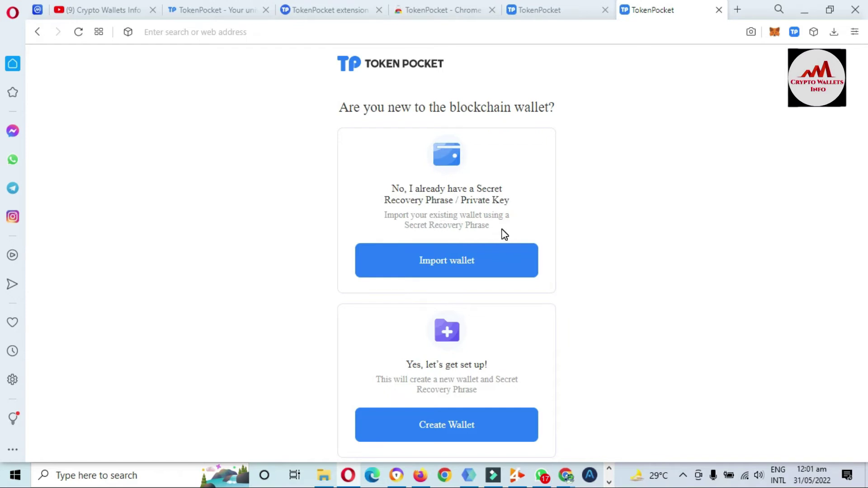
Choose Import wallet and paste the recovery phrase copied from Notepad.
left_click(443, 261)
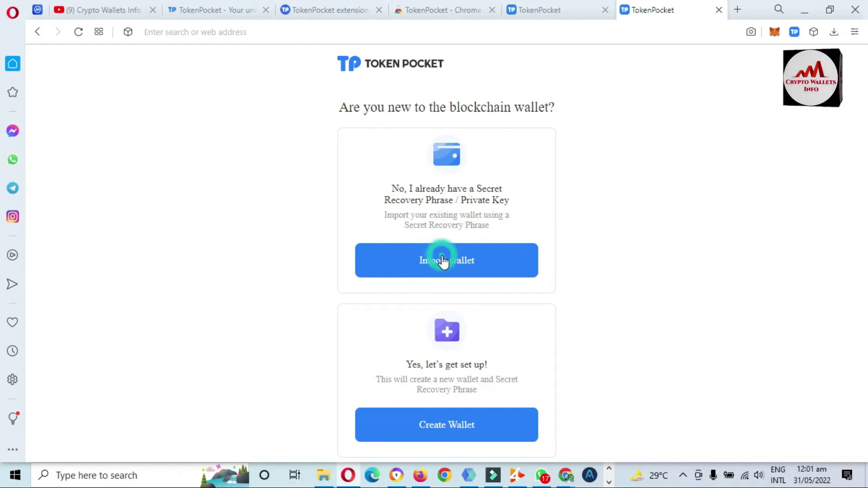
left_click(429, 213)
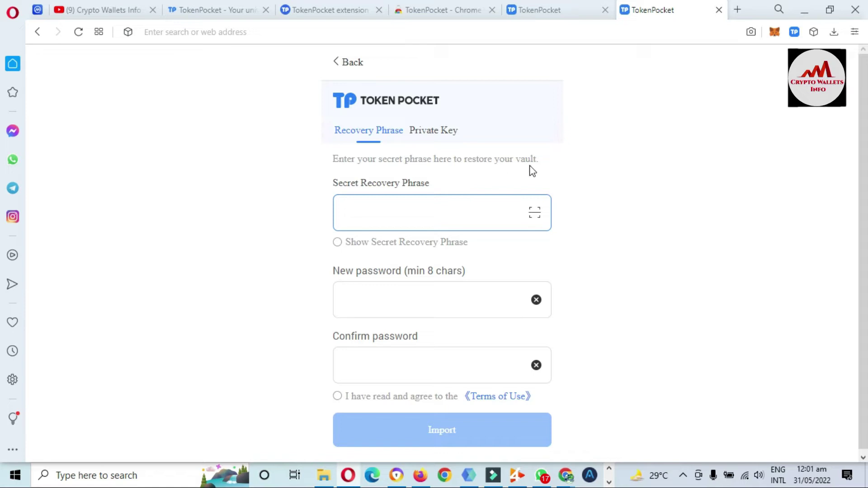
left_click(611, 483)
left_click(388, 475)
left_click(528, 246)
left_click_drag(594, 169, 205, 178)
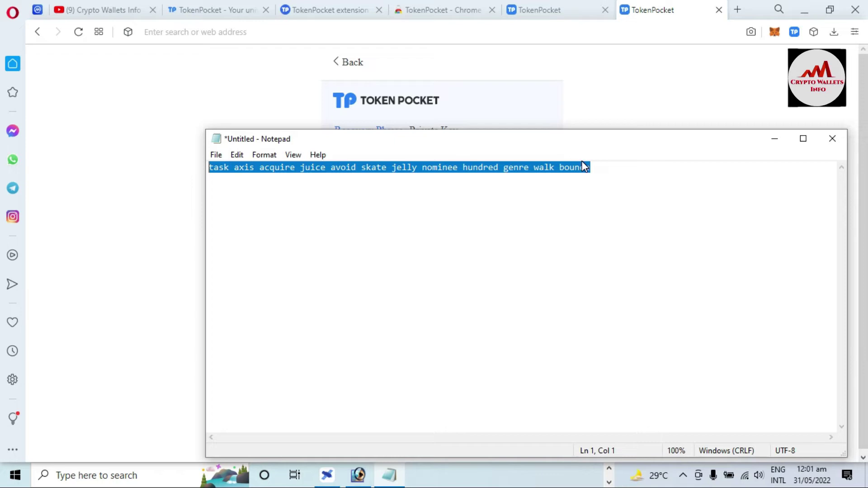
left_click(774, 139)
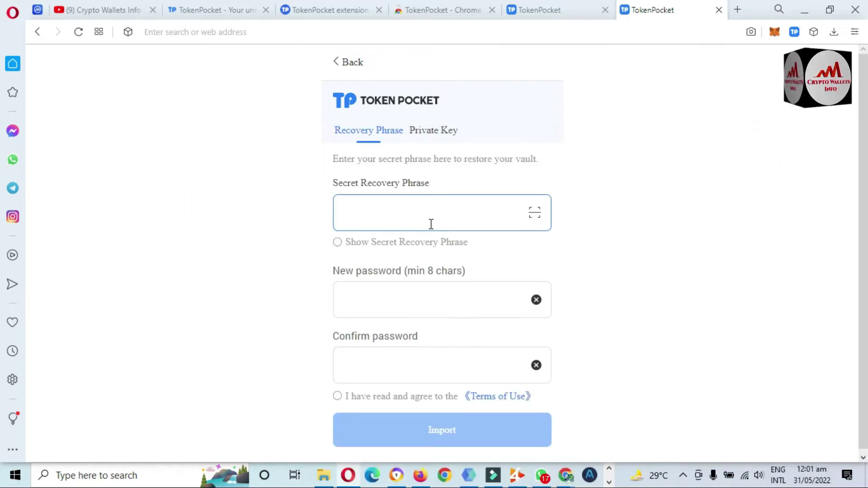
key("ctrl+v")
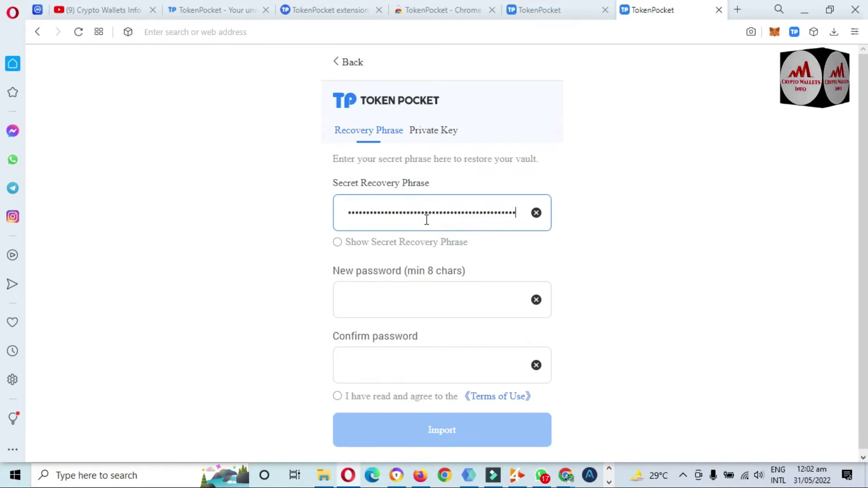
Show the phrase in plain text and fix its last word so all twelve words are present.
left_click(340, 243)
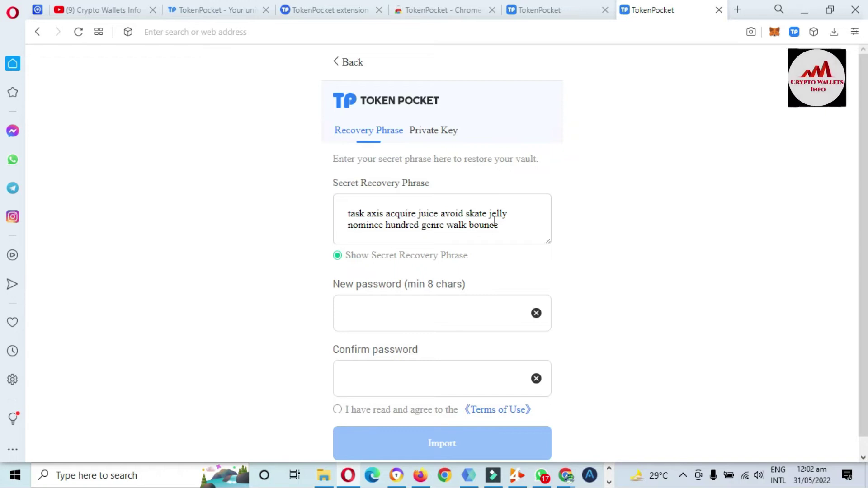
left_click_drag(499, 225, 469, 224)
key("ctrl+c")
key("BackSpace")
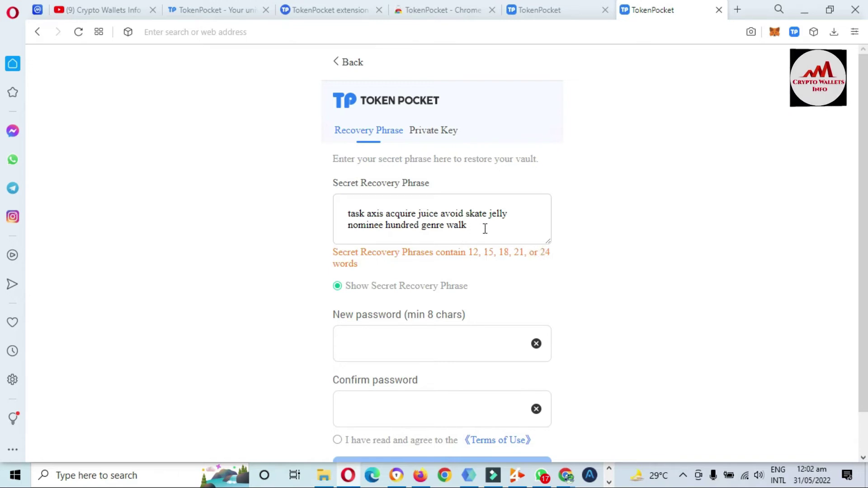
key("ctrl+v")
left_click(576, 223)
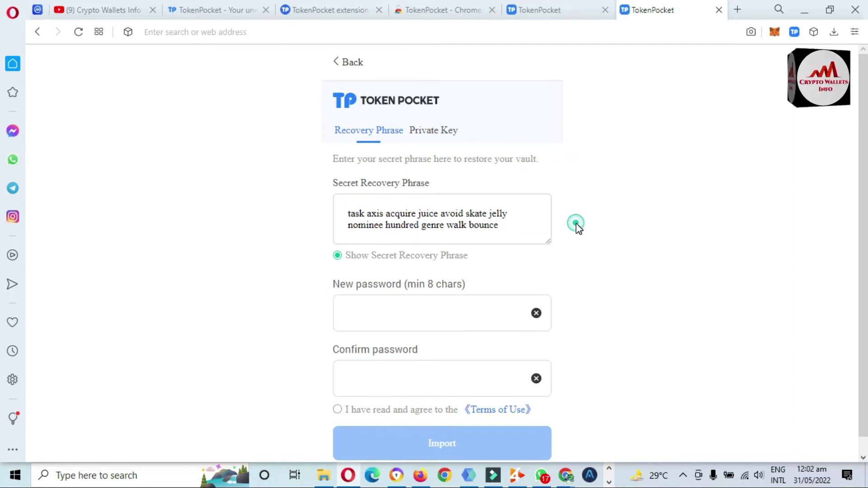
left_click(505, 219)
left_click_drag(486, 222, 341, 208)
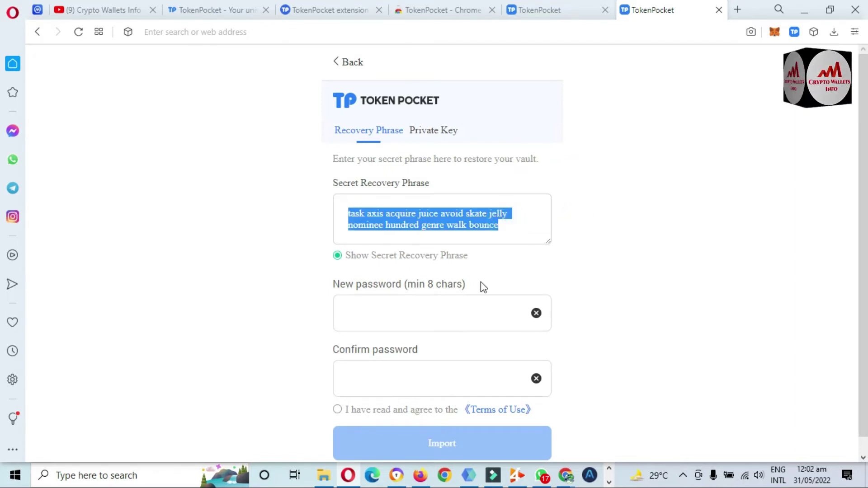
left_click(408, 319)
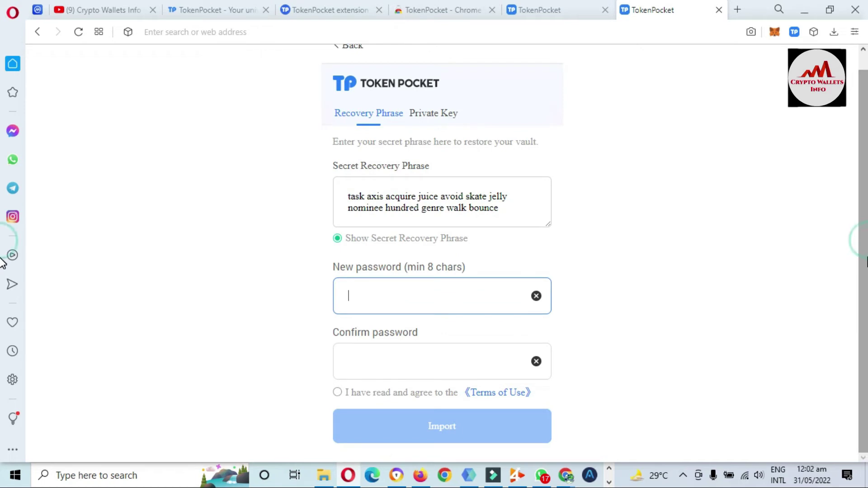
Enter and confirm a wallet password, accept the Terms of Use, and import the wallet.
type("••••")
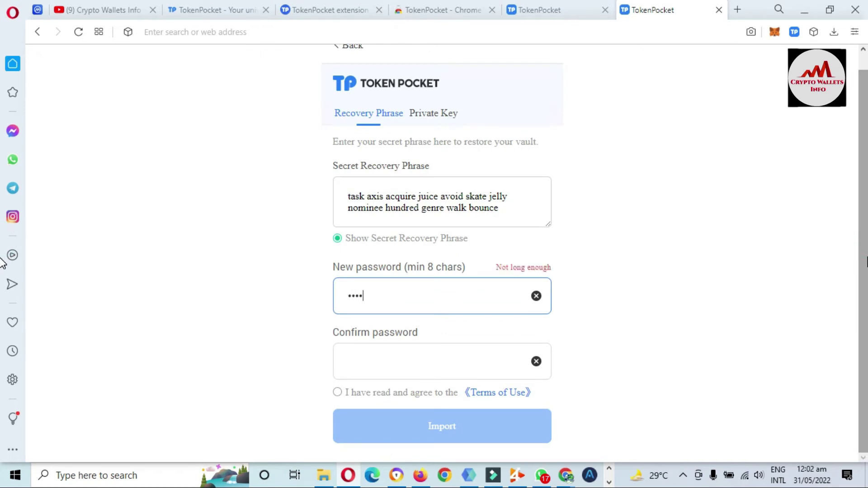
type("•••••")
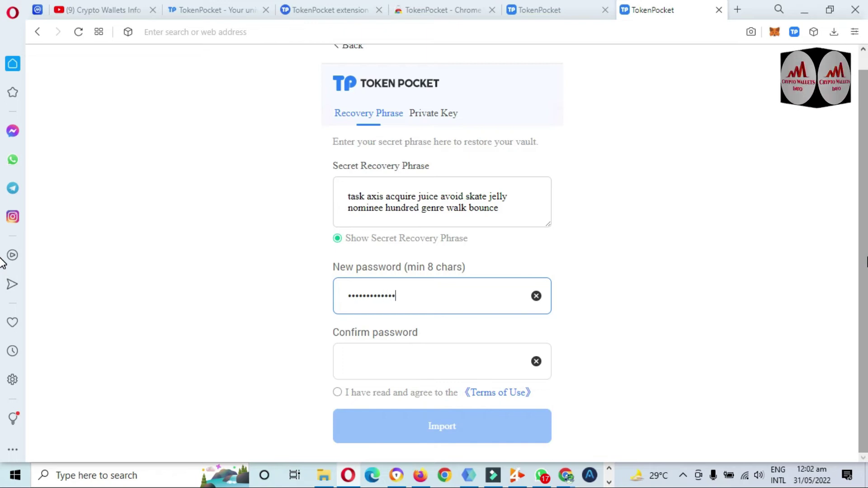
left_click(455, 360)
type("•")
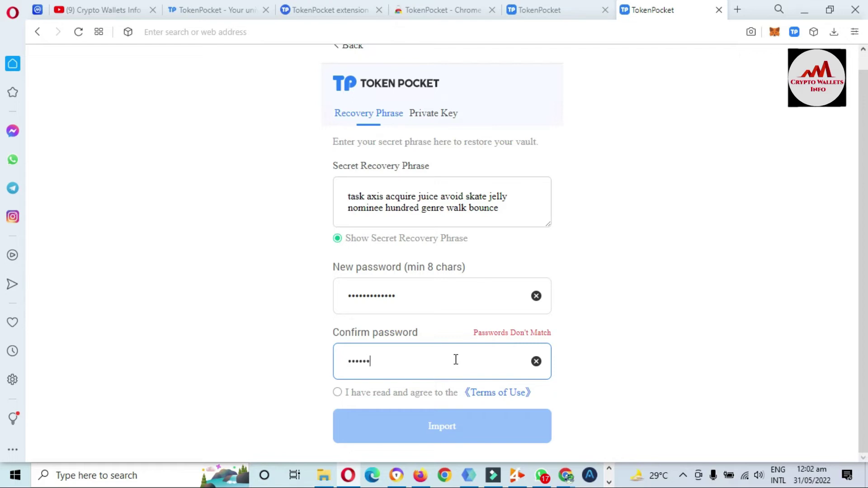
type("••••••••••••")
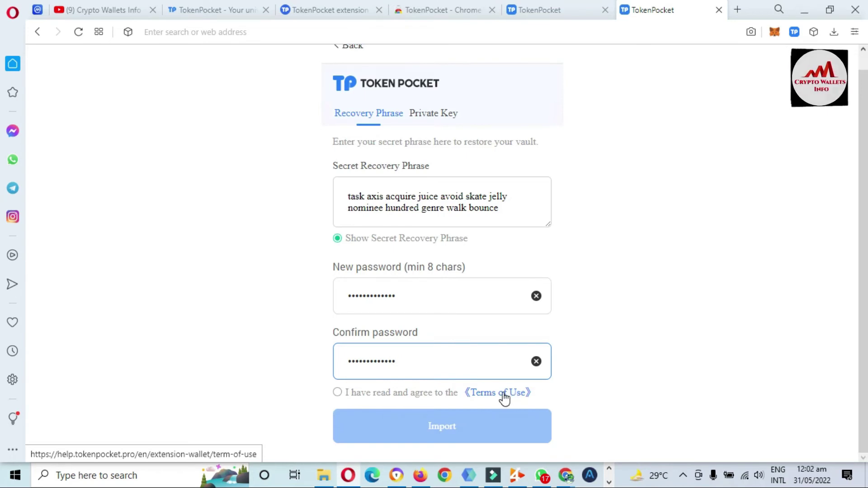
left_click(337, 393)
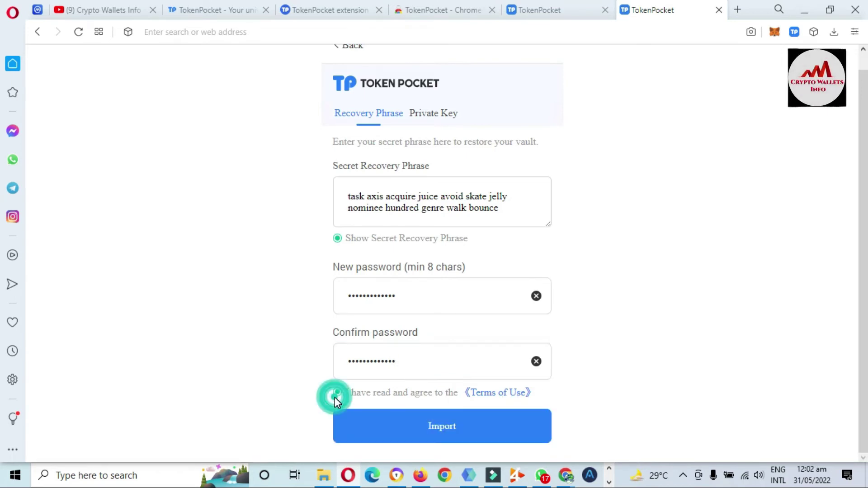
left_click(442, 429)
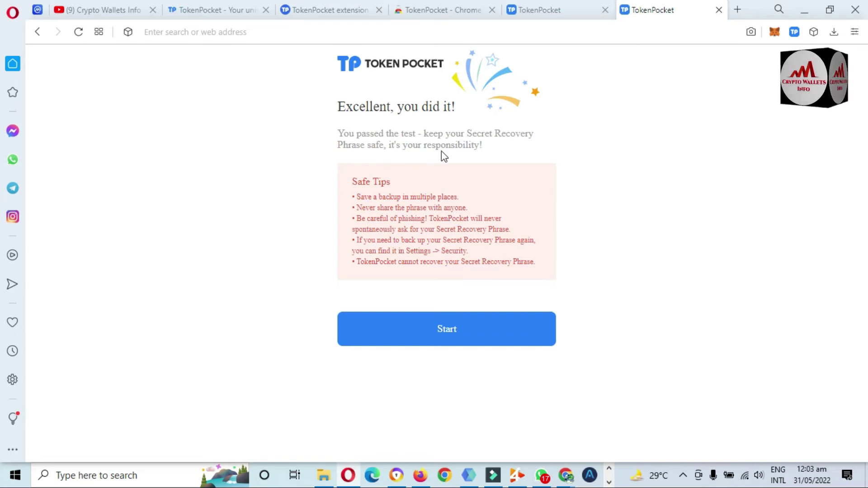
Read the Safe Tips and continue to the Account 1 wallet dashboard.
left_click_drag(357, 195, 535, 260)
left_click(616, 267)
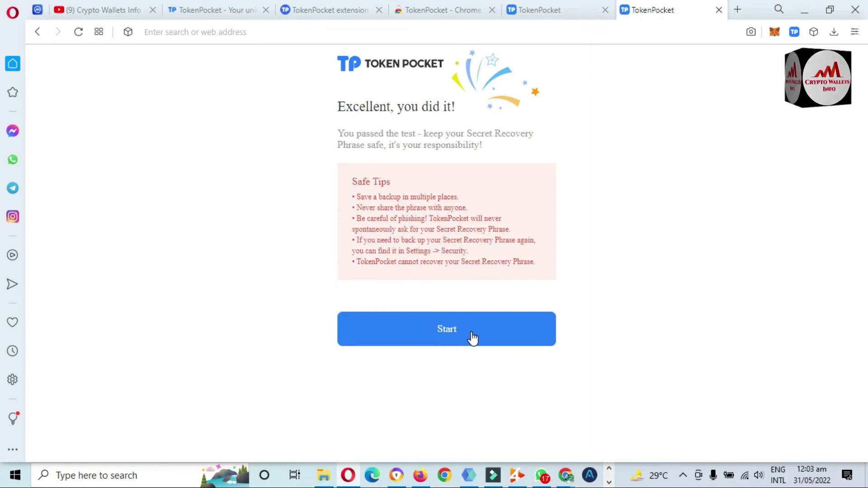
left_click(447, 333)
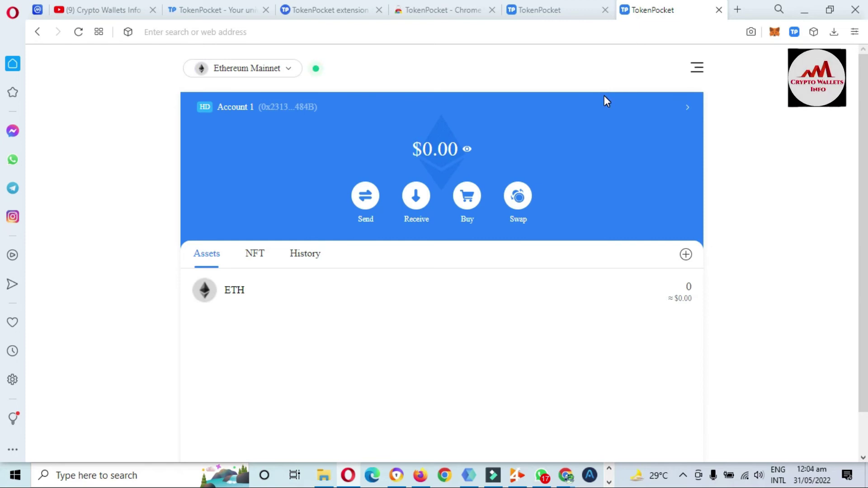
Open Account 1's details through the arrow on the blue account card, after briefly opening and closing the menu.
left_click(695, 71)
left_click(541, 74)
left_click(687, 107)
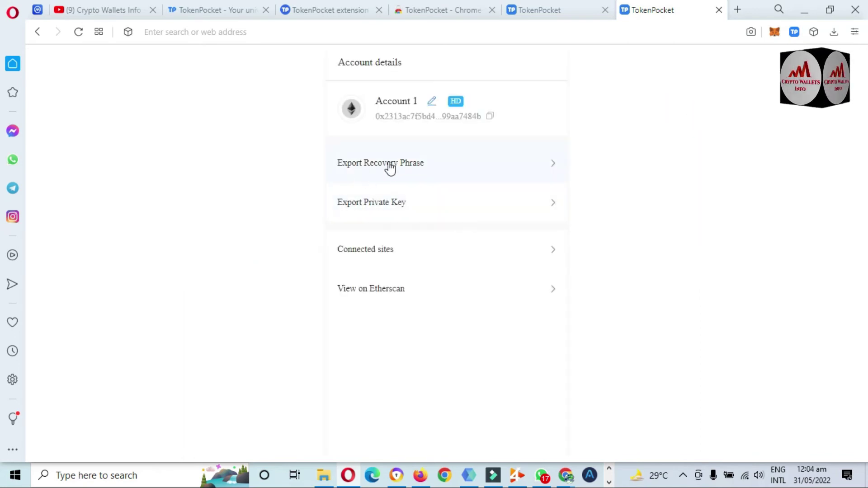
Start exporting Account 1's recovery phrase and verify it with the wallet password.
left_click(362, 170)
left_click(383, 167)
type("1234")
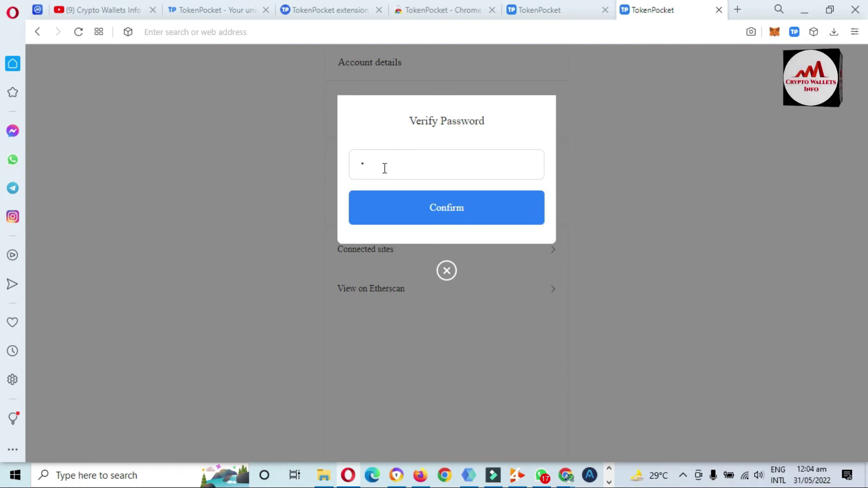
type("5678")
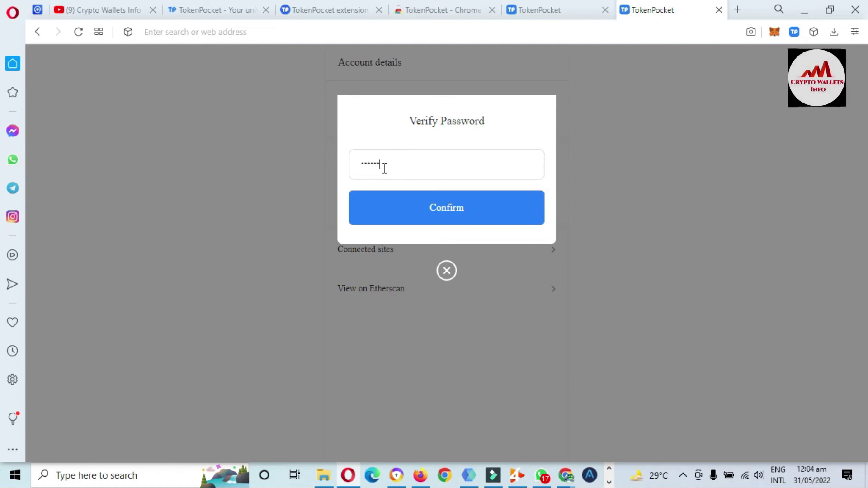
type("9012")
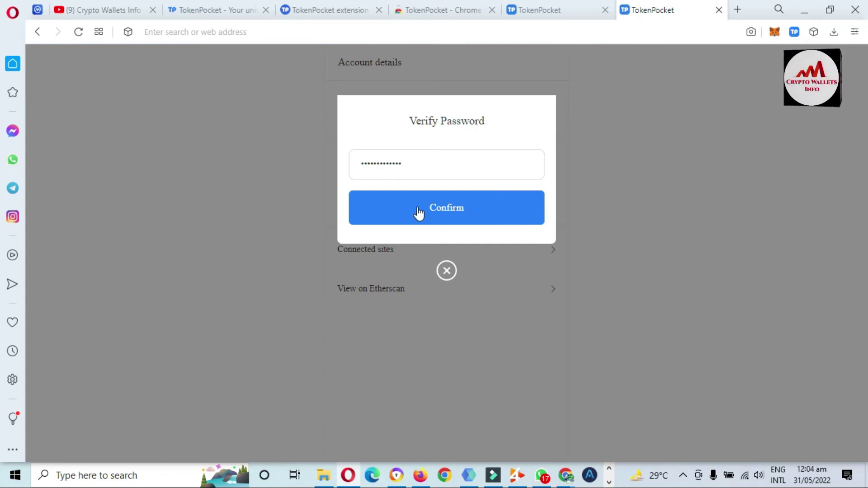
left_click(439, 213)
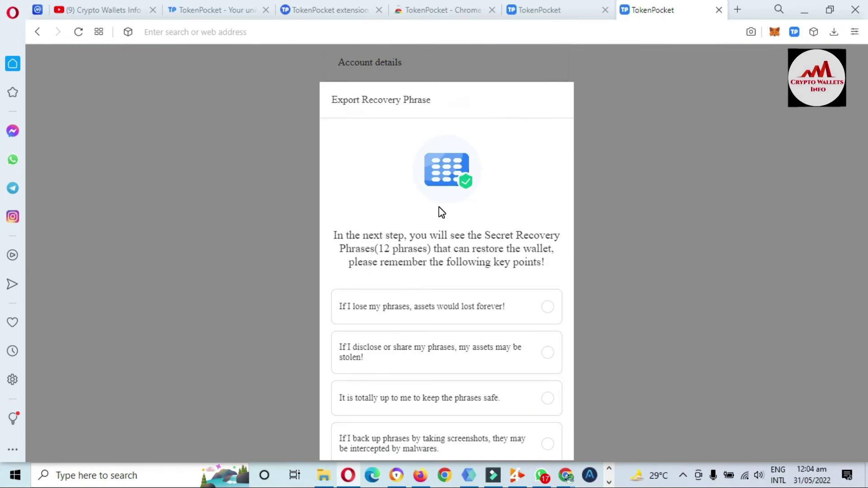
Tick all four recovery phrase security acknowledgements and confirm they are understood.
left_click(415, 309)
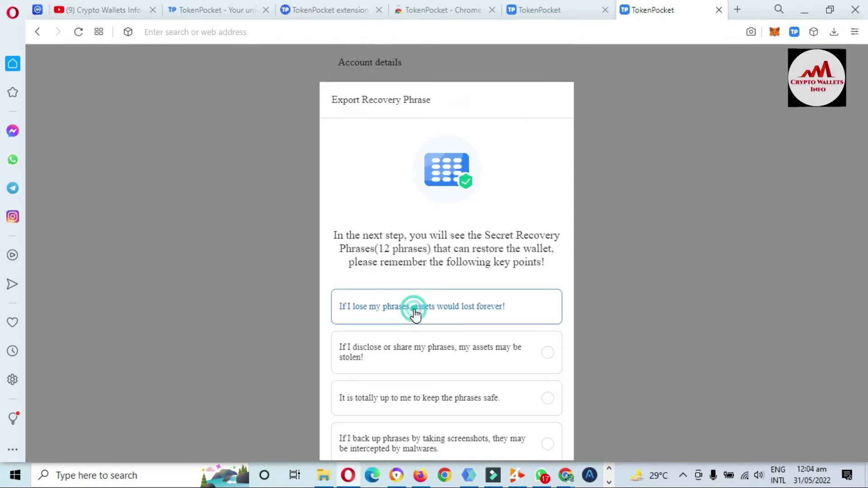
left_click(414, 353)
left_click(417, 406)
left_click(417, 434)
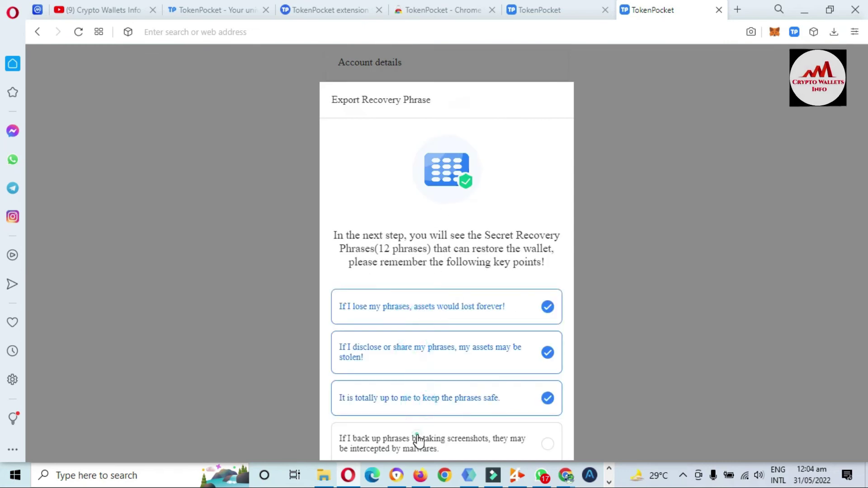
scroll(419, 441, "down", 2)
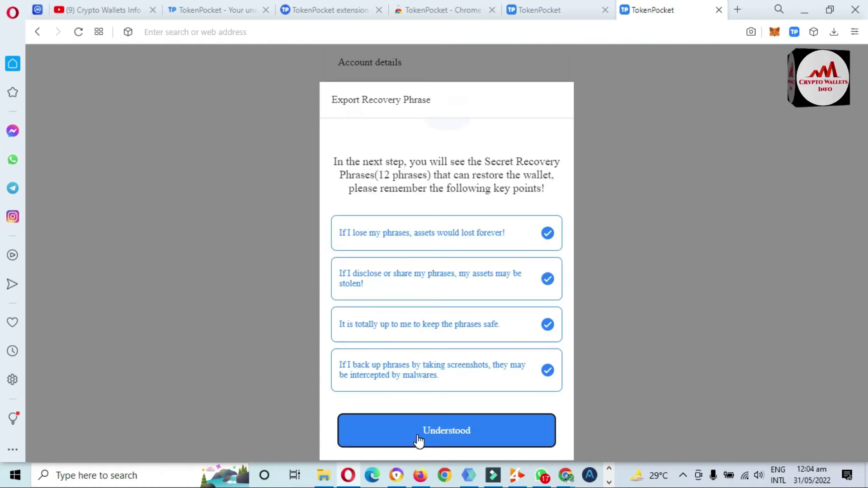
left_click(456, 430)
Highlight the shown recovery phrase and reveal its QR code, then close the export and return to the Crypto Wallets Info YouTube tab.
left_click_drag(517, 218, 340, 206)
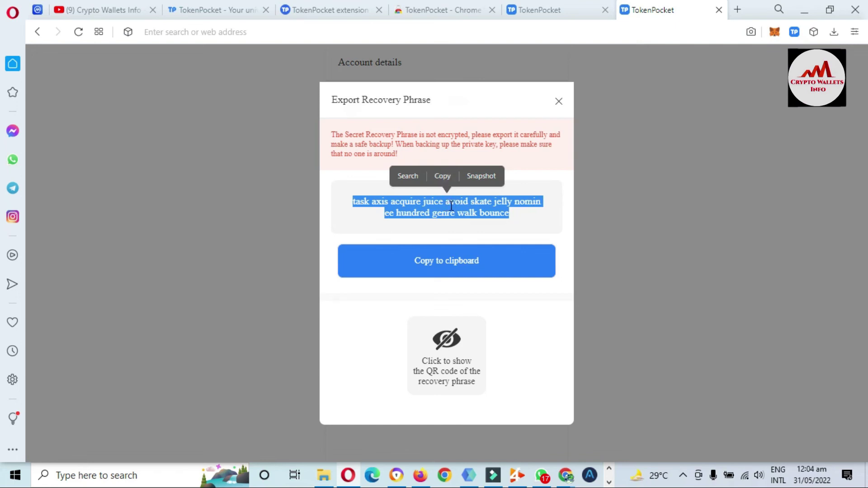
left_click(447, 345)
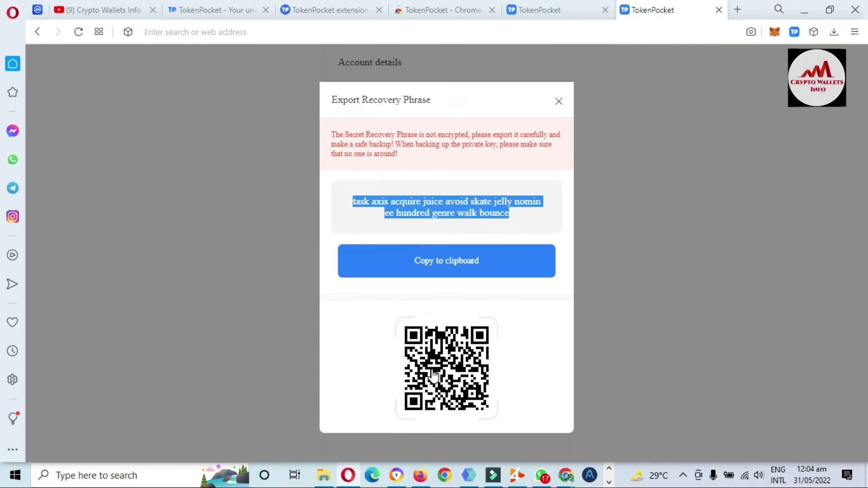
left_click_drag(520, 213, 494, 212)
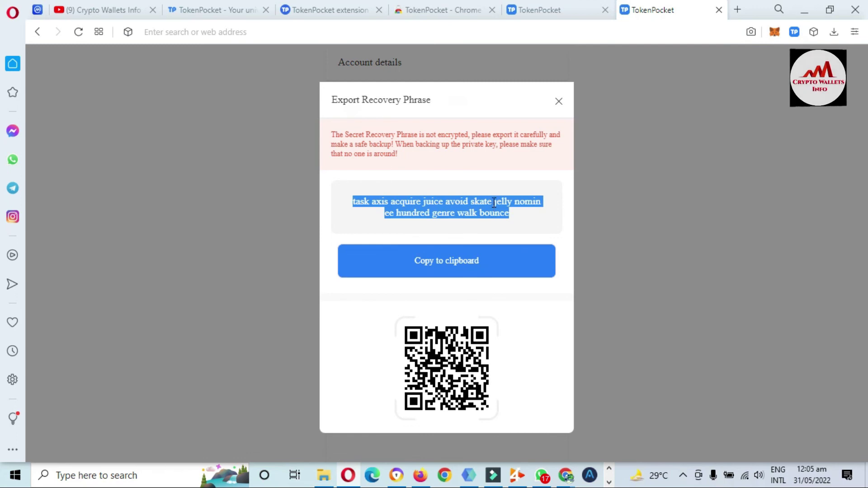
left_click(560, 101)
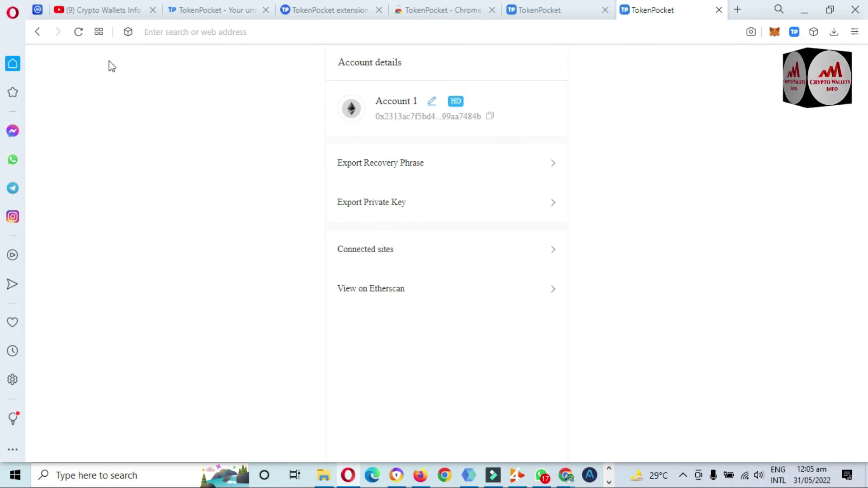
left_click(75, 6)
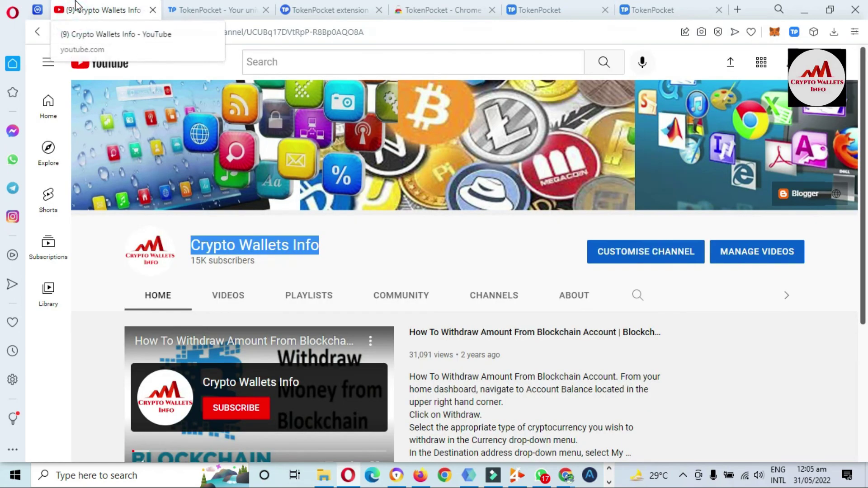
left_click(326, 245)
left_click_drag(325, 245, 194, 243)
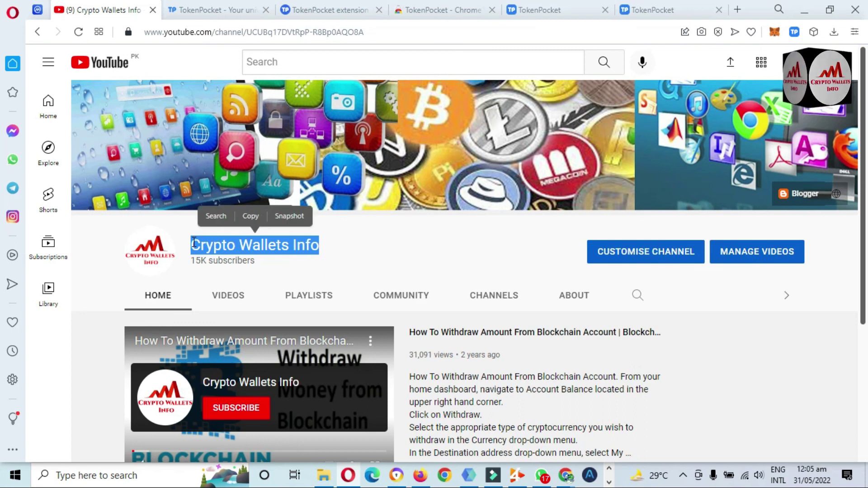
left_click(863, 120)
left_click_drag(862, 119, 865, 254)
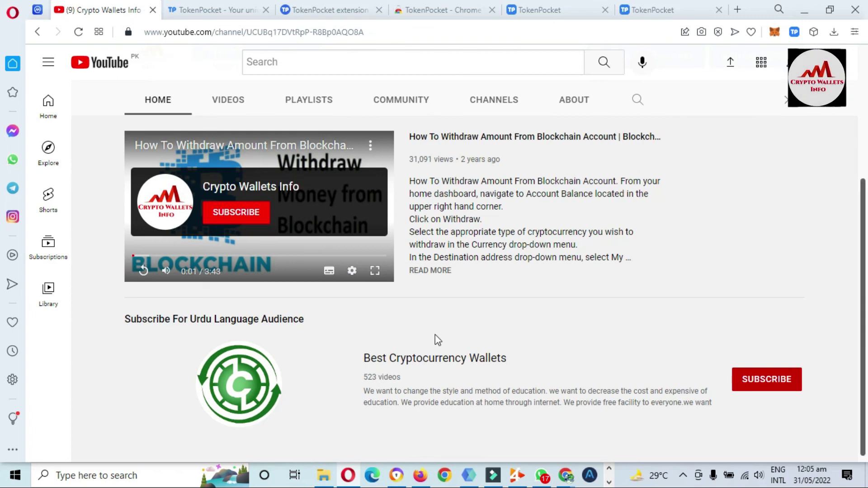
left_click_drag(862, 303, 859, 205)
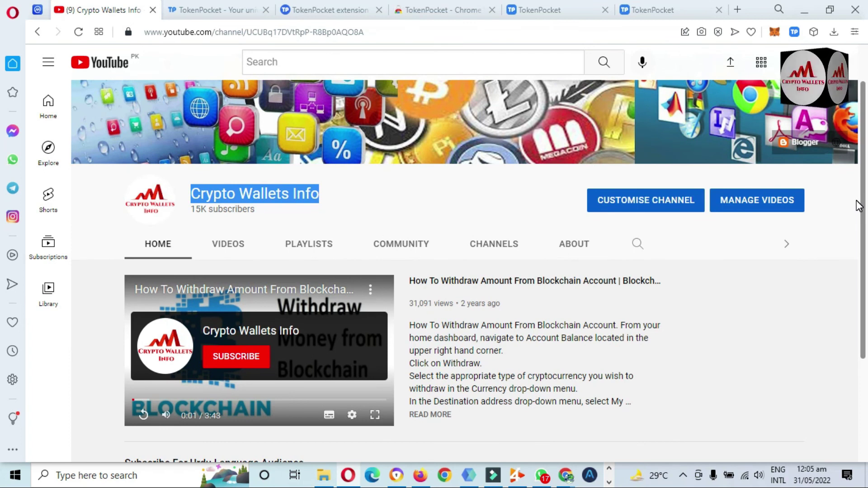
left_click(329, 205)
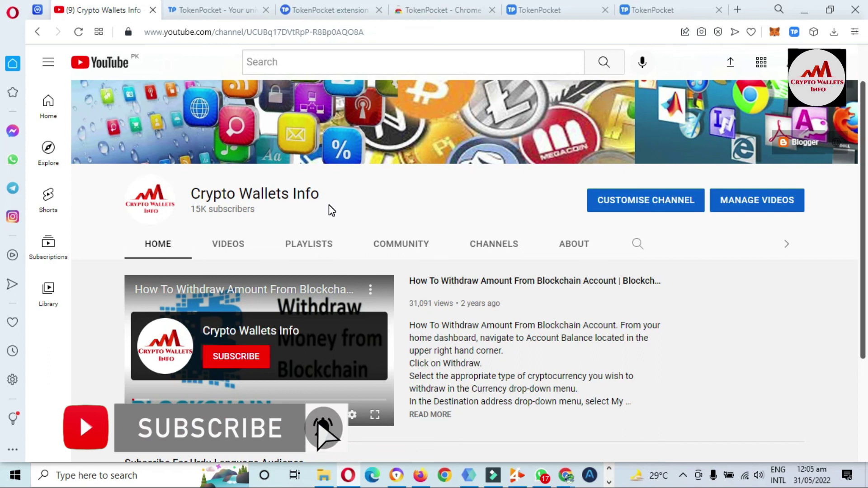